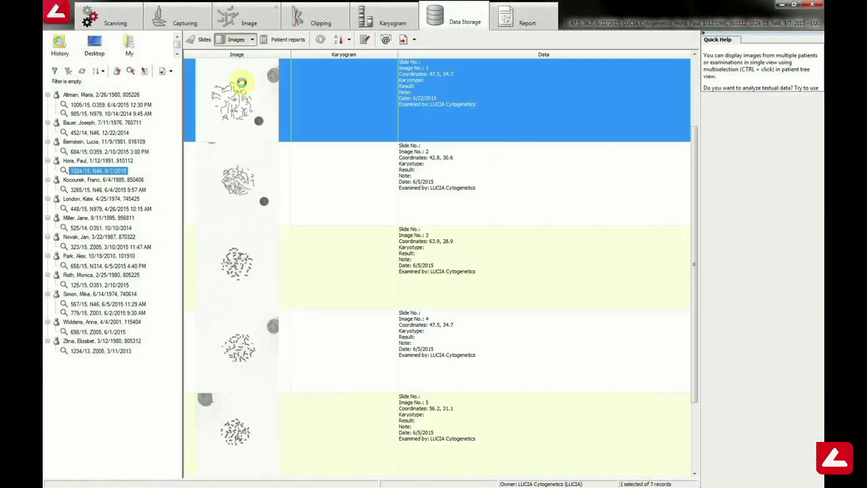
Step: Open the stored metaphase image from Data Storage and crop it to the chromosome spread
{"action": "double_click", "coordinate": [241, 82]}
{"action": "left_click", "coordinate": [165, 40]}
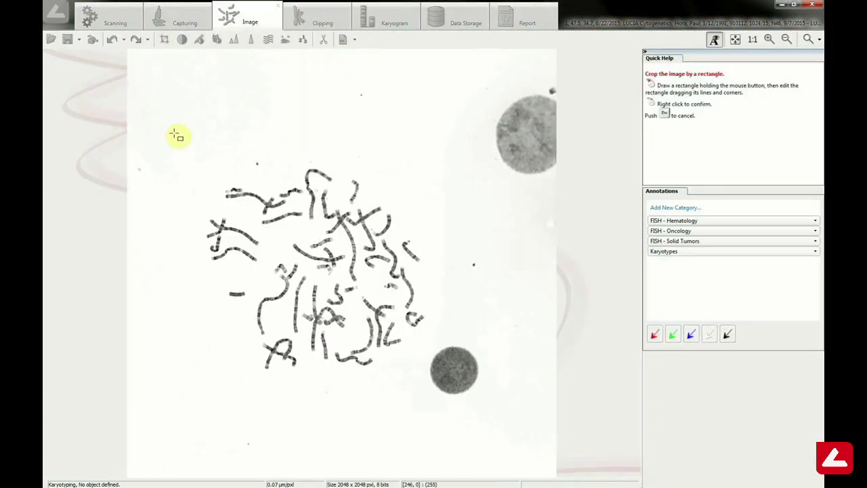
{"action": "mouse_move", "coordinate": [189, 152]}
{"action": "left_mouse_down"}
{"action": "mouse_move", "coordinate": [359, 337]}
{"action": "mouse_move", "coordinate": [439, 376]}
{"action": "left_mouse_up"}
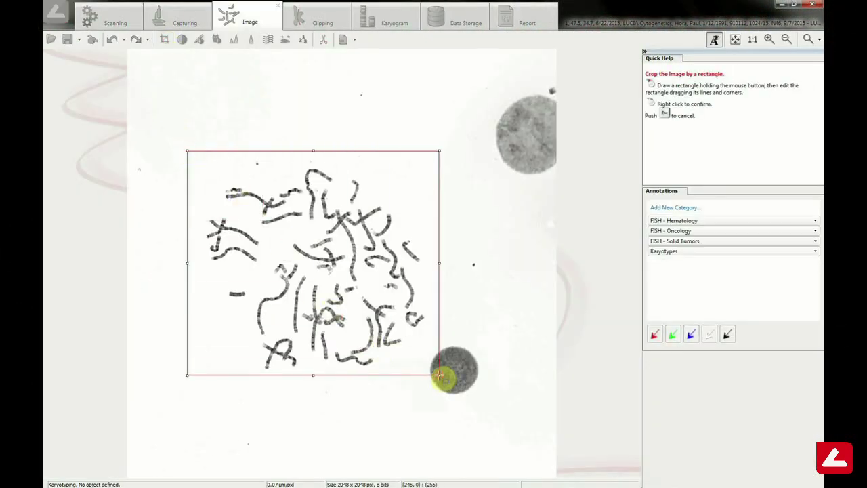
{"action": "right_click", "coordinate": [439, 374]}
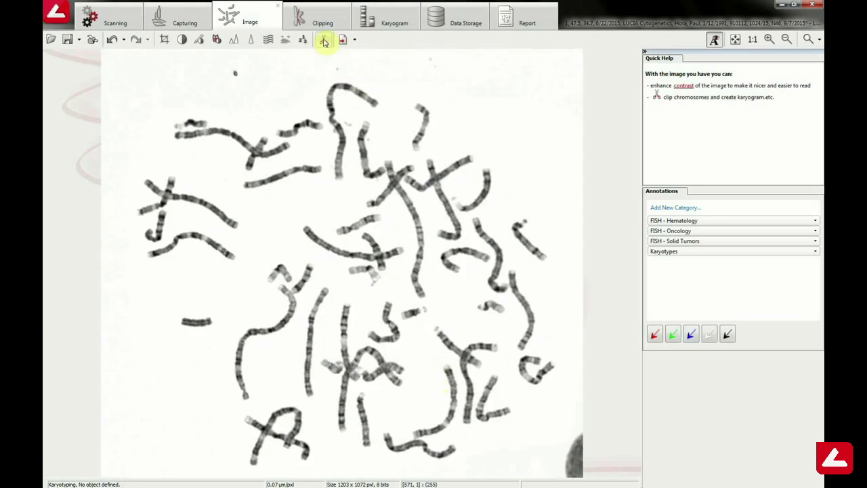
Step: Segment the spread into chromosomes and cut apart the touching chromosomes and the upper-left cluster
{"action": "left_click", "coordinate": [324, 40]}
{"action": "left_click", "coordinate": [699, 295]}
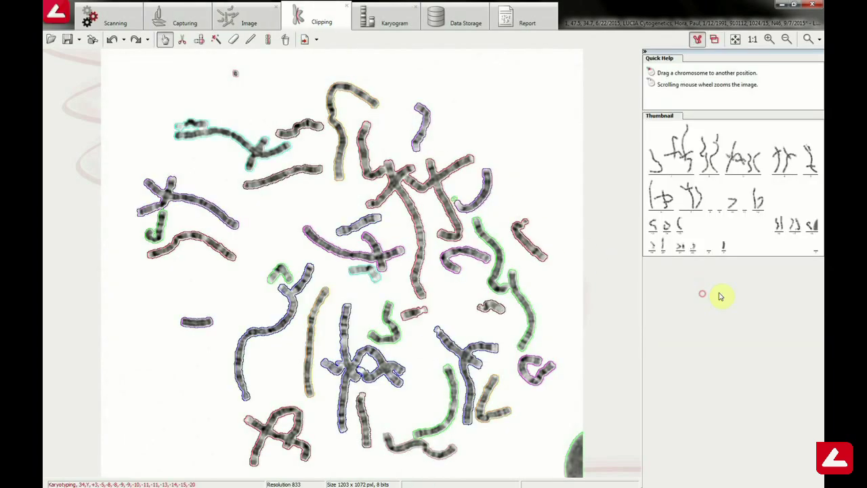
{"action": "left_click", "coordinate": [185, 41]}
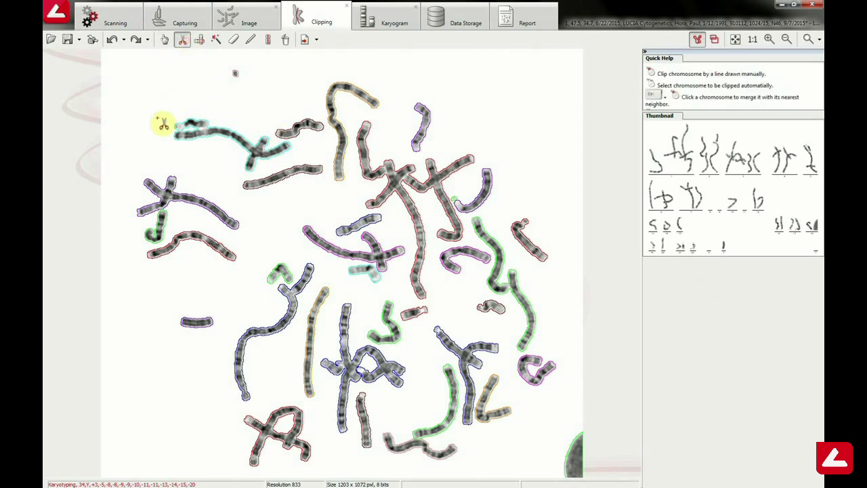
{"action": "scroll", "coordinate": [163, 124], "scroll_direction": "up", "scroll_amount": 3}
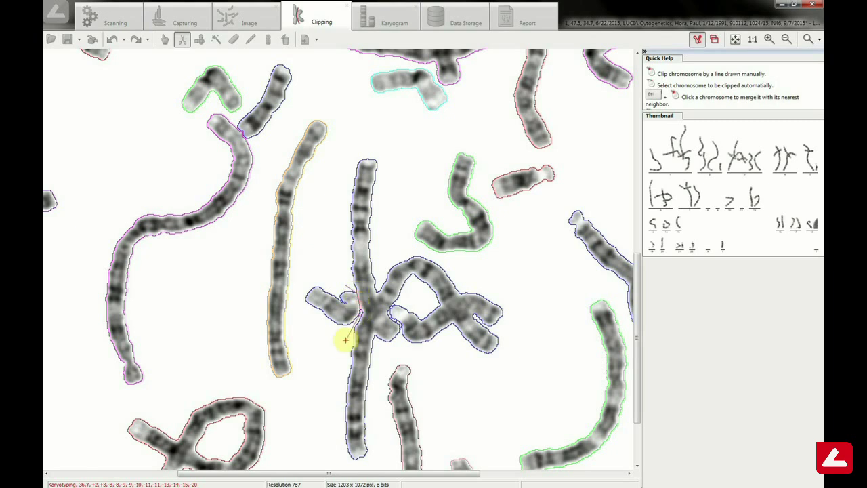
{"action": "left_click_drag", "start_coordinate": [343, 343], "coordinate": [339, 347]}
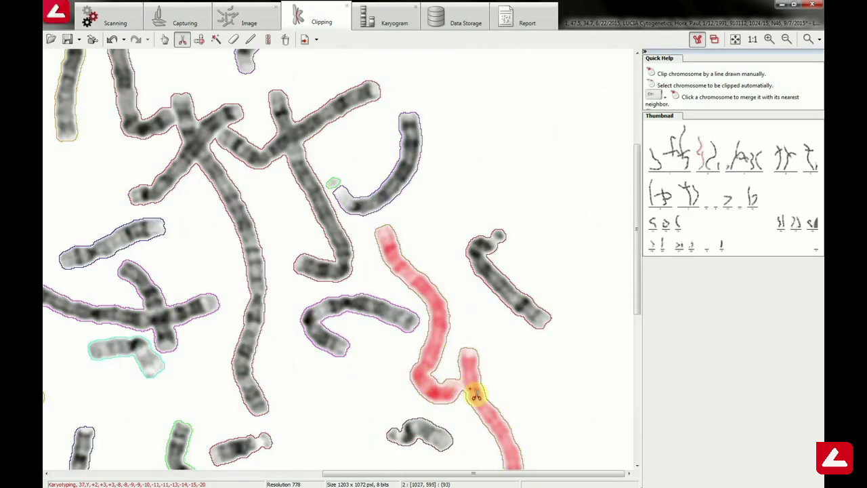
{"action": "left_click", "coordinate": [475, 395]}
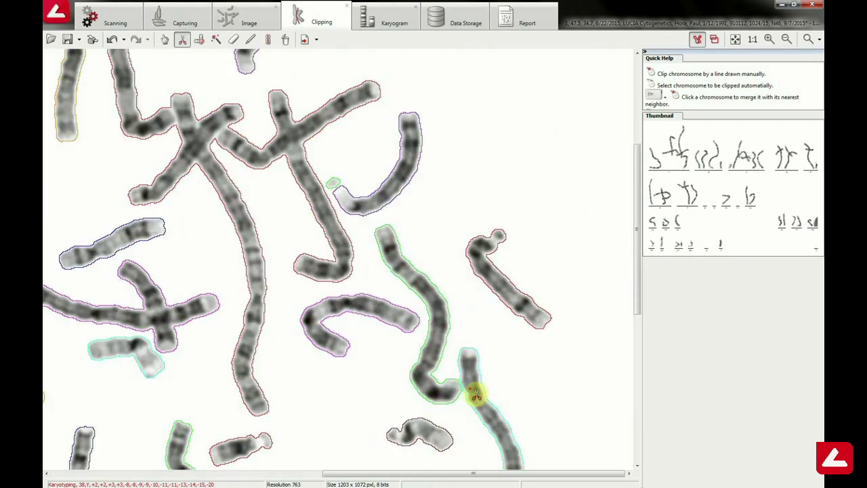
{"action": "left_click", "coordinate": [231, 141]}
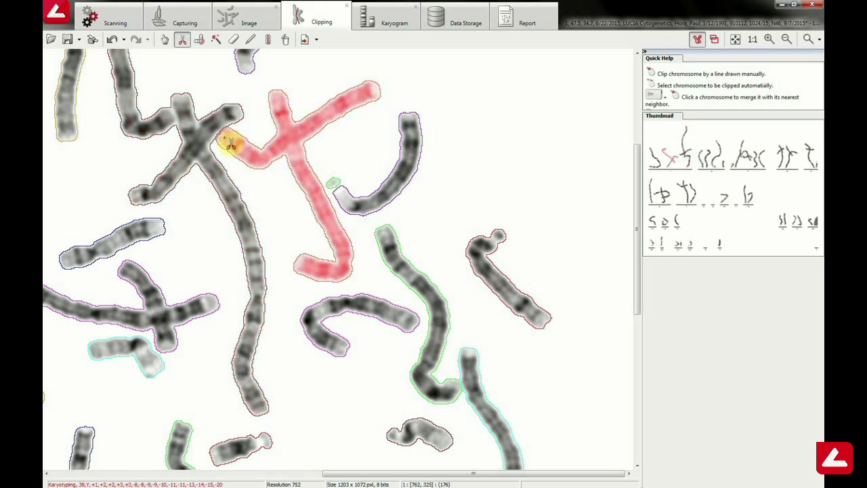
{"action": "left_click", "coordinate": [175, 130]}
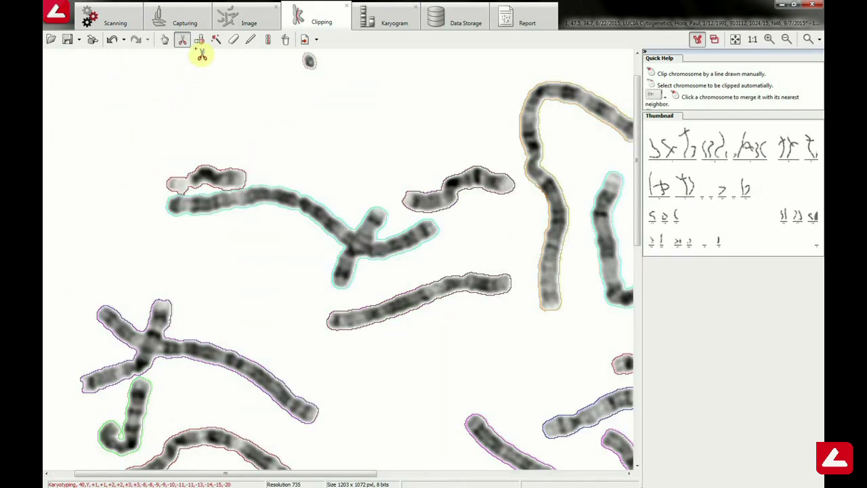
Step: Separate the six crossing chromosome pairs with the crossing tool
{"action": "left_click", "coordinate": [199, 39]}
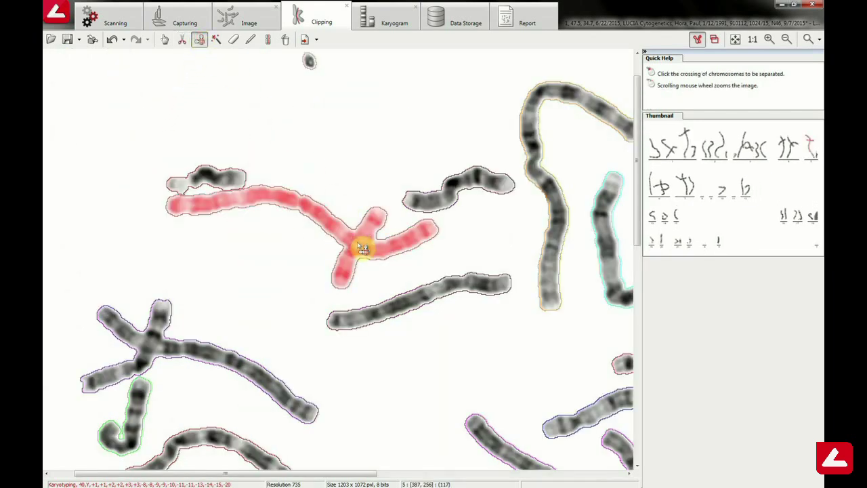
{"action": "left_click", "coordinate": [363, 248]}
{"action": "left_click", "coordinate": [163, 347]}
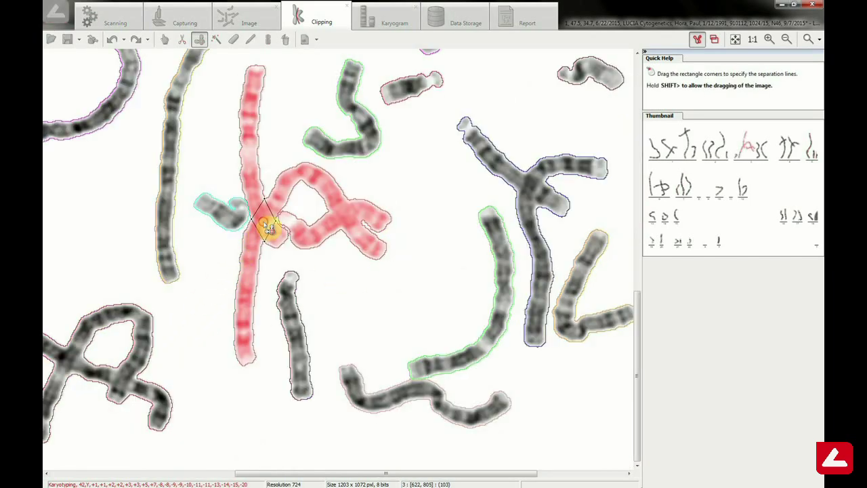
{"action": "left_click", "coordinate": [271, 225]}
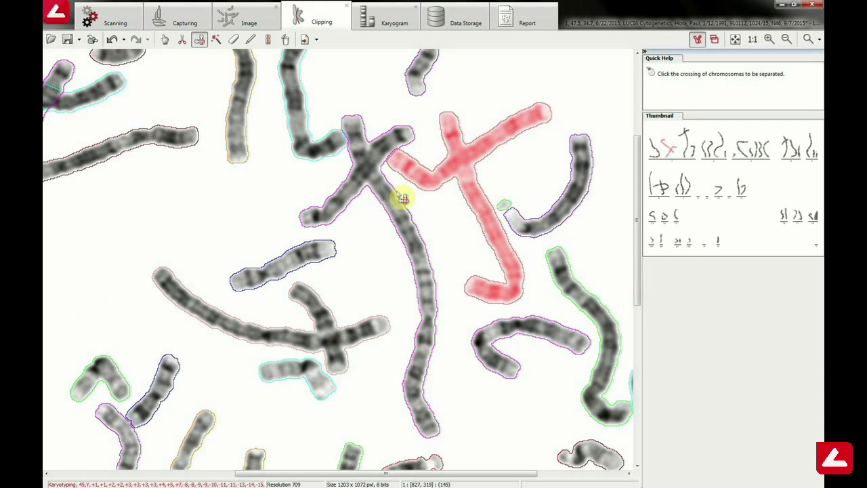
{"action": "left_click", "coordinate": [465, 163]}
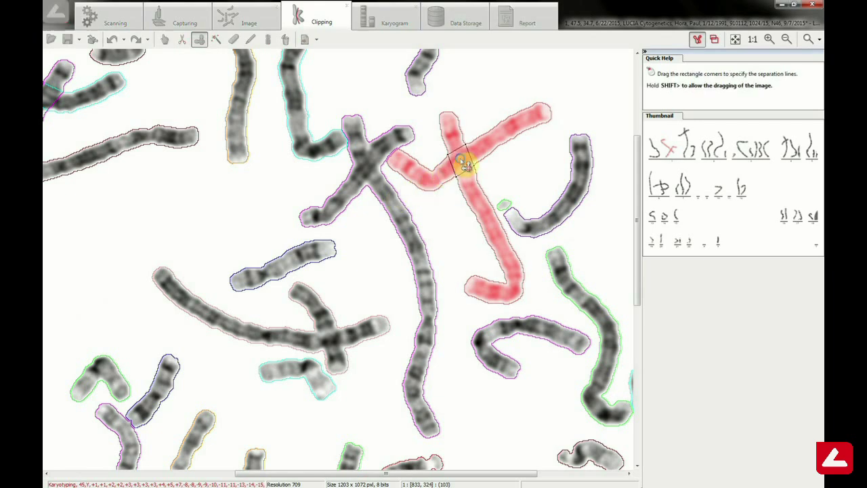
{"action": "left_click", "coordinate": [370, 170]}
{"action": "left_click", "coordinate": [329, 346]}
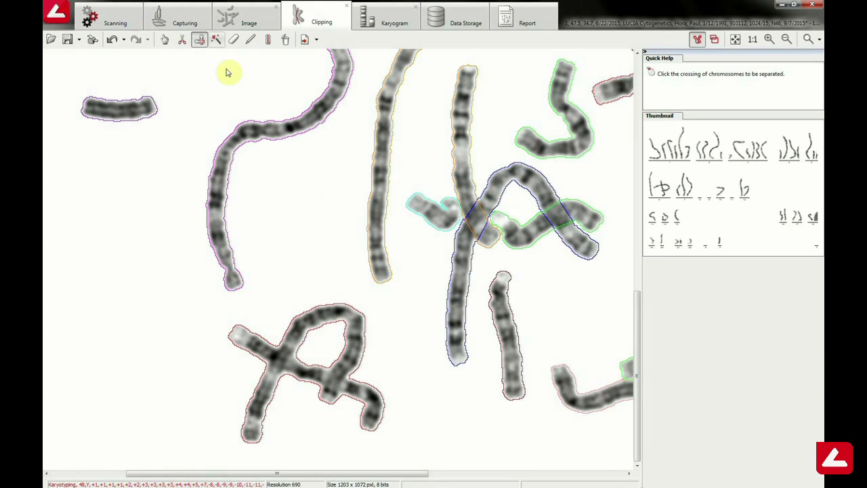
{"action": "left_click", "coordinate": [217, 41]}
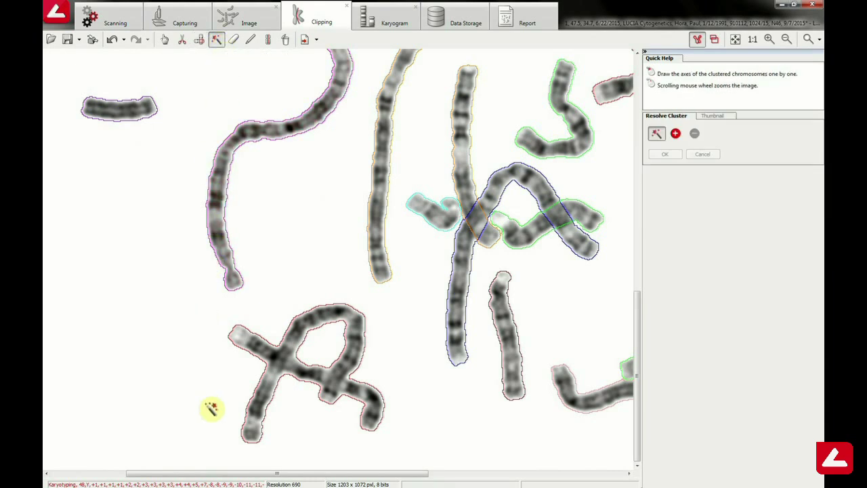
Step: Resolve the lower-left cluster by tracing two chromosome axes, then crop out stray objects
{"action": "left_click_drag", "start_coordinate": [241, 455], "coordinate": [262, 416]}
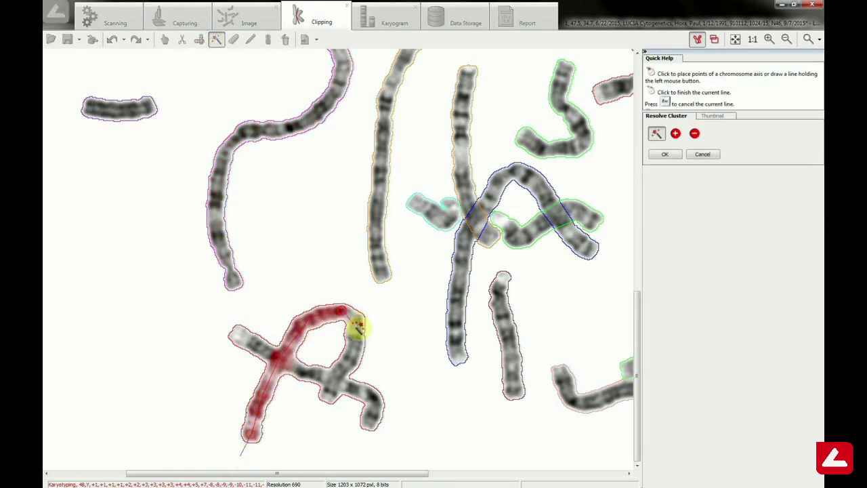
{"action": "left_click", "coordinate": [311, 434]}
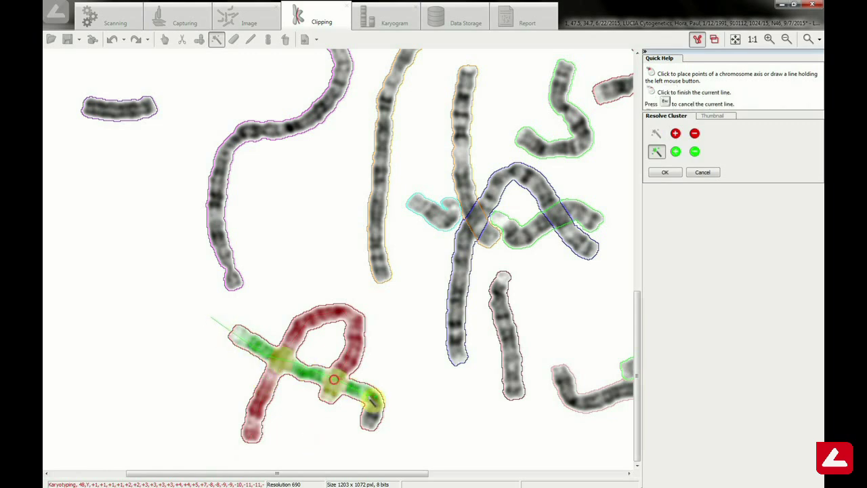
{"action": "left_click", "coordinate": [366, 445]}
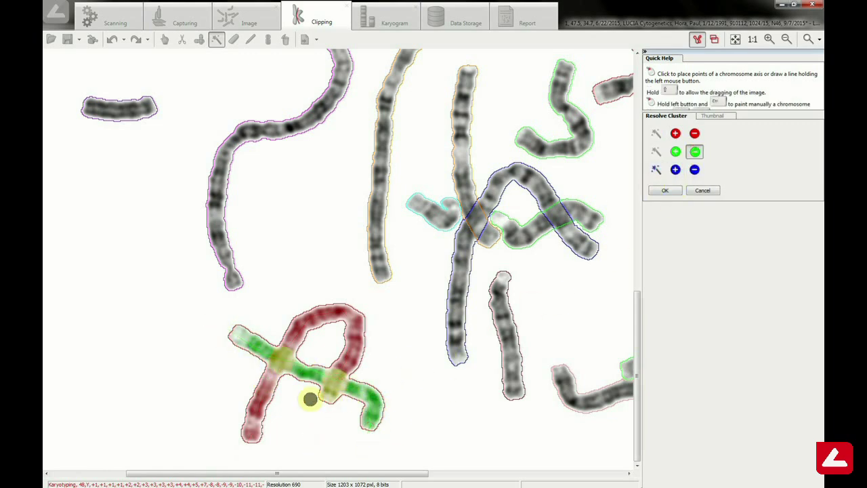
{"action": "left_click", "coordinate": [344, 409]}
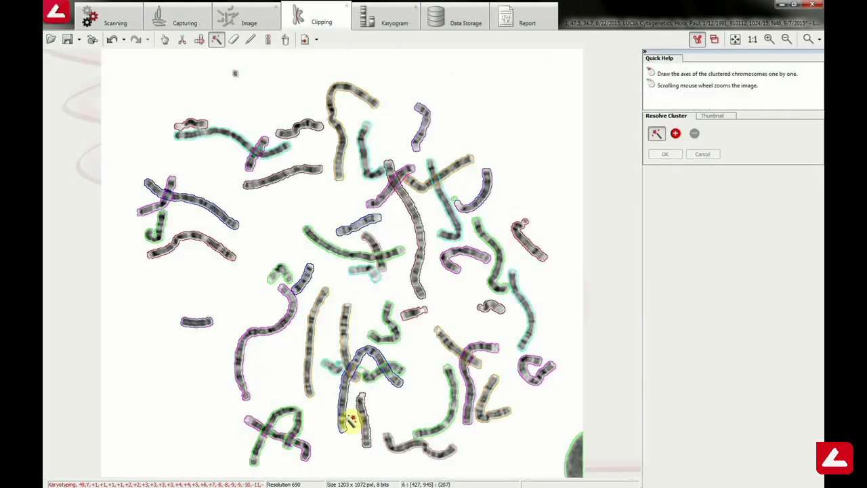
{"action": "left_click", "coordinate": [251, 40]}
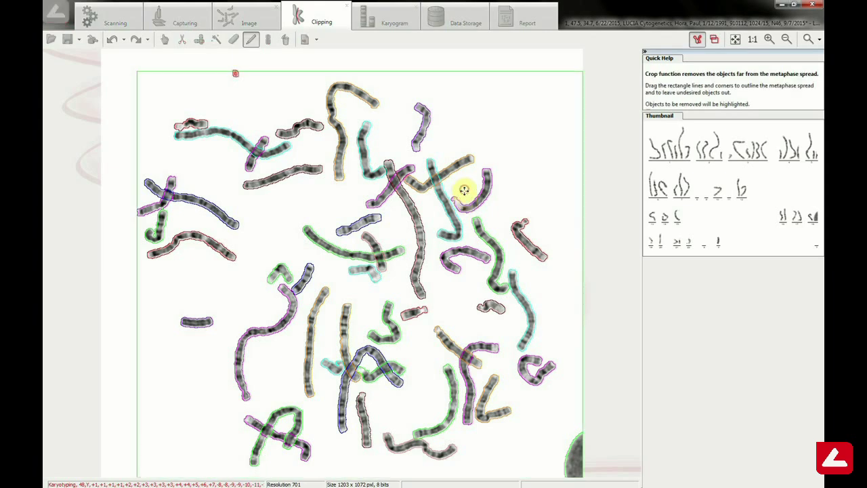
{"action": "double_click", "coordinate": [463, 191]}
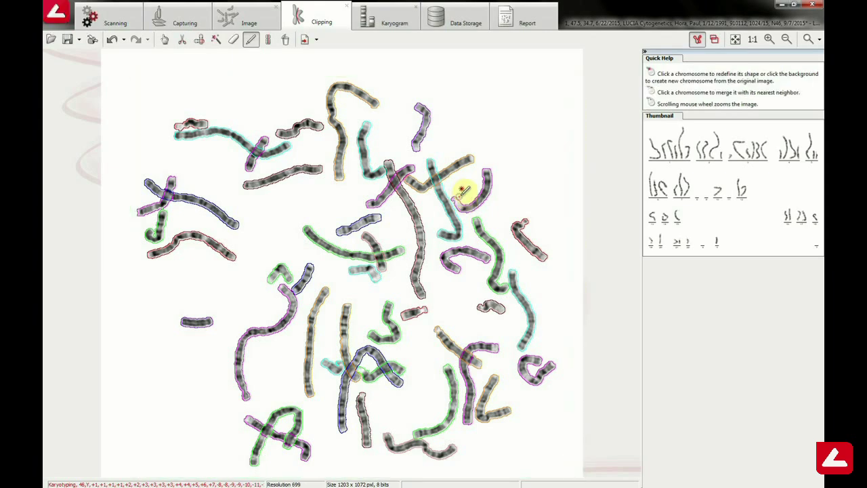
Step: Straighten the karyogram, swap the misplaced chromosomes between pairs 19 and 21, and enhance the images
{"action": "left_click", "coordinate": [384, 25]}
{"action": "left_click", "coordinate": [425, 40]}
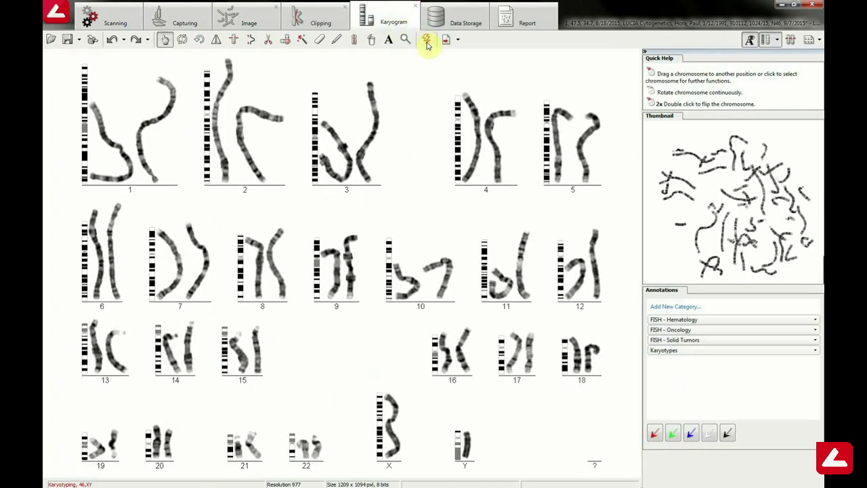
{"action": "left_click_drag", "start_coordinate": [126, 441], "coordinate": [108, 442]}
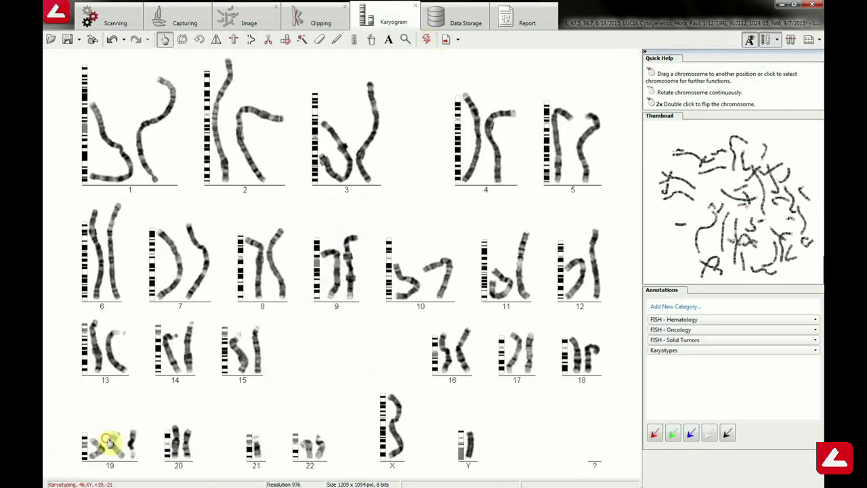
{"action": "left_click_drag", "start_coordinate": [267, 449], "coordinate": [268, 449]}
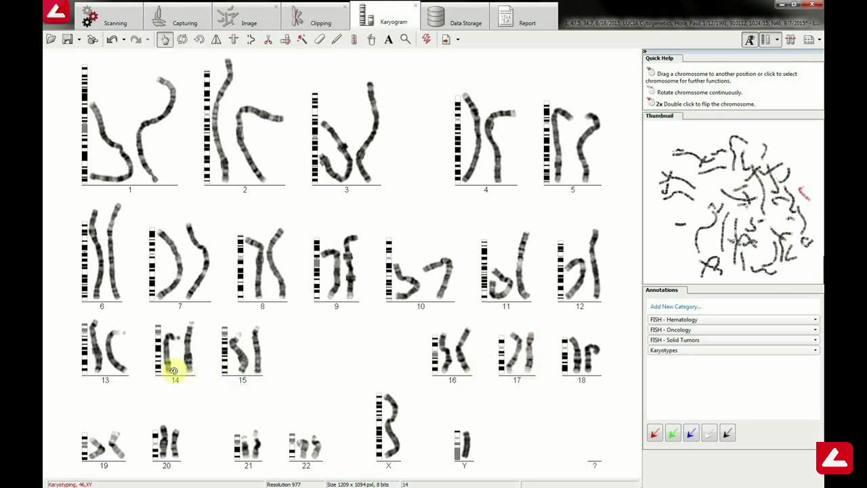
{"action": "left_click", "coordinate": [62, 21]}
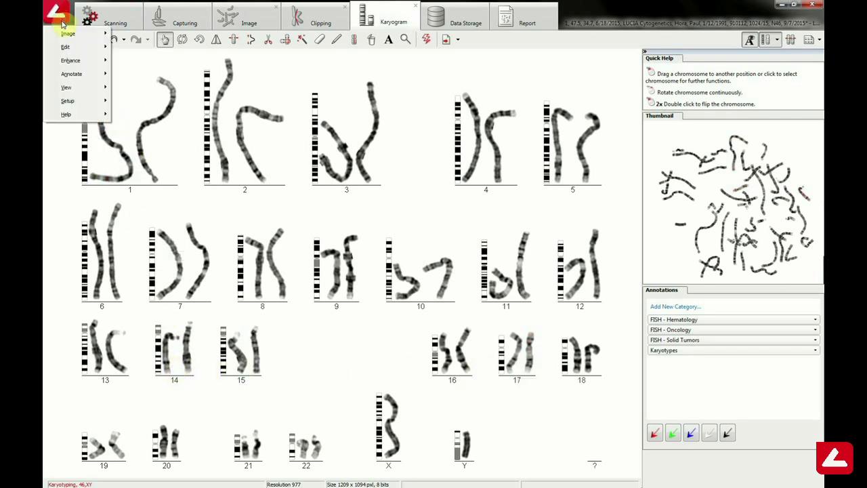
{"action": "mouse_move", "coordinate": [71, 60]}
{"action": "left_click", "coordinate": [135, 75]}
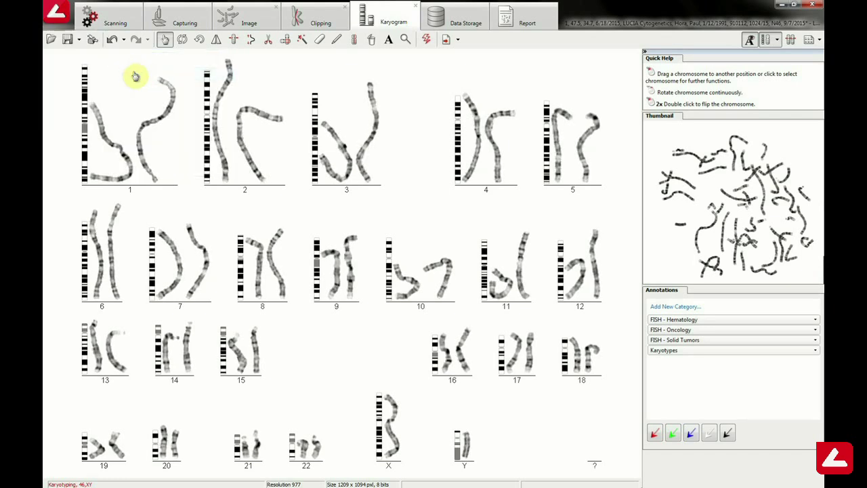
Step: Save the karyogram with slide number 125/15 and result 'Normal male karyotype'
{"action": "left_click", "coordinate": [69, 41]}
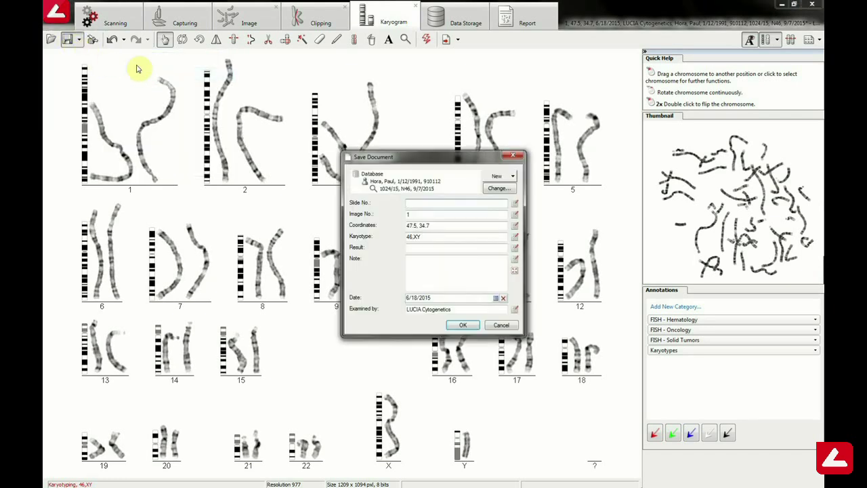
{"action": "type", "text": "125/15"}
{"action": "left_click", "coordinate": [513, 250]}
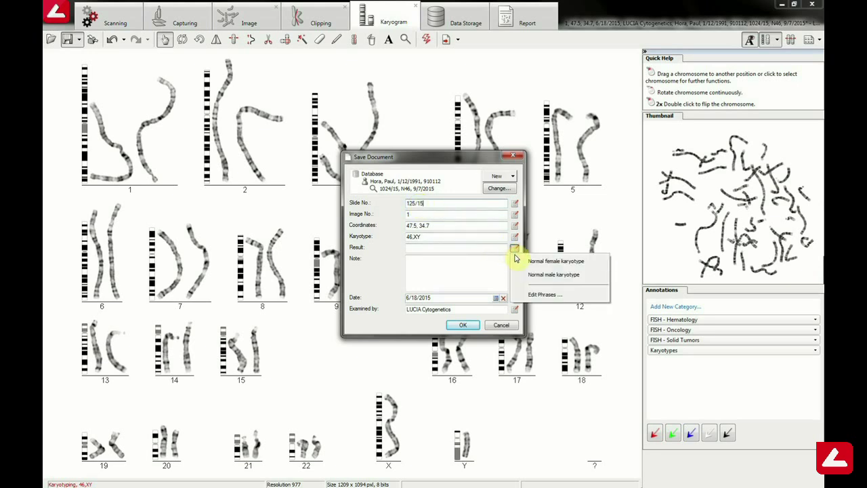
{"action": "left_click", "coordinate": [518, 275]}
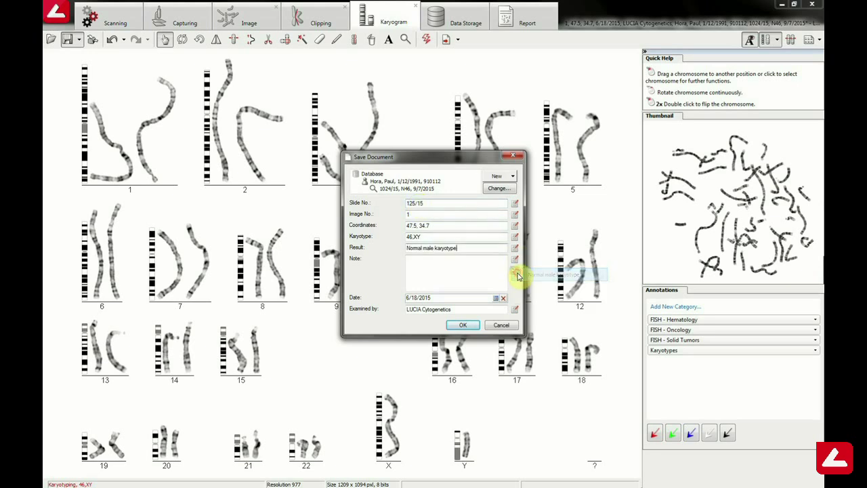
{"action": "left_click", "coordinate": [471, 326]}
{"action": "left_click", "coordinate": [458, 42]}
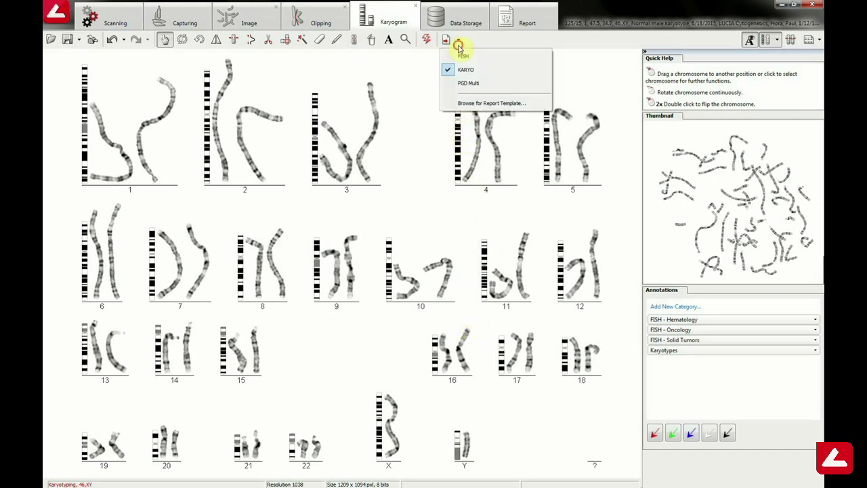
Step: Generate the cytogenetic report from the KARYO template
{"action": "left_click", "coordinate": [463, 70]}
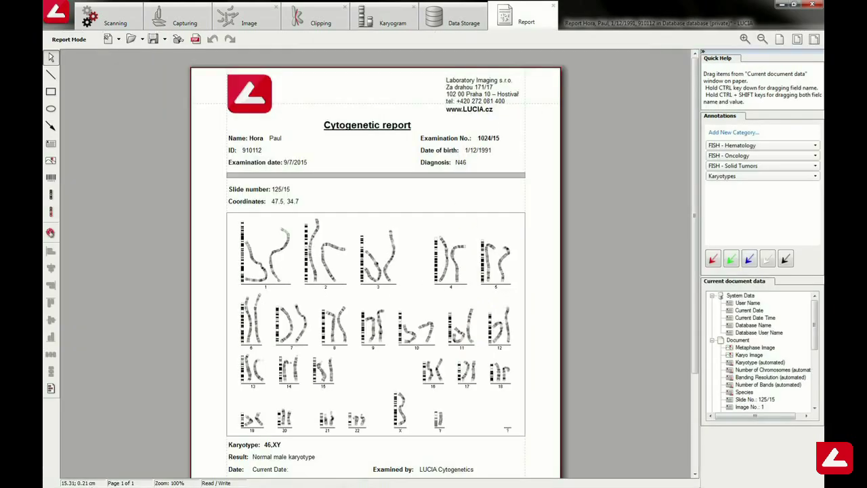